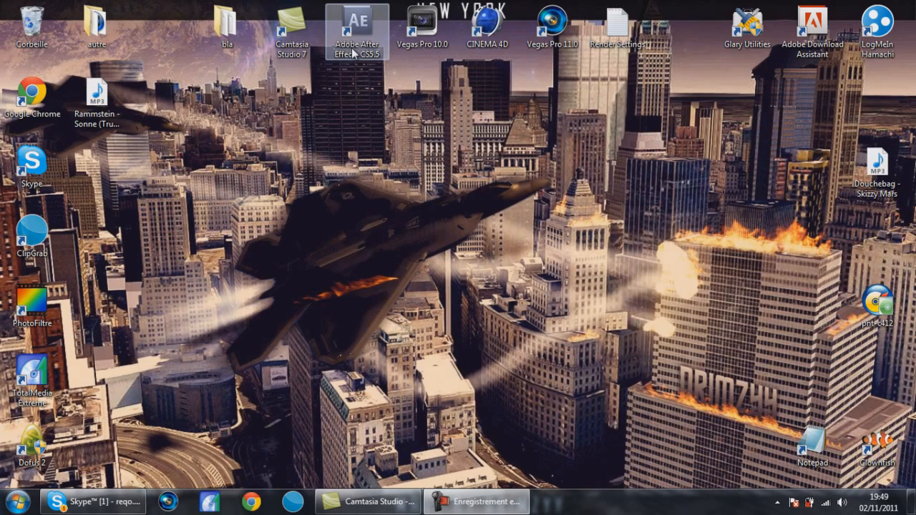
click(97, 504)
click(97, 505)
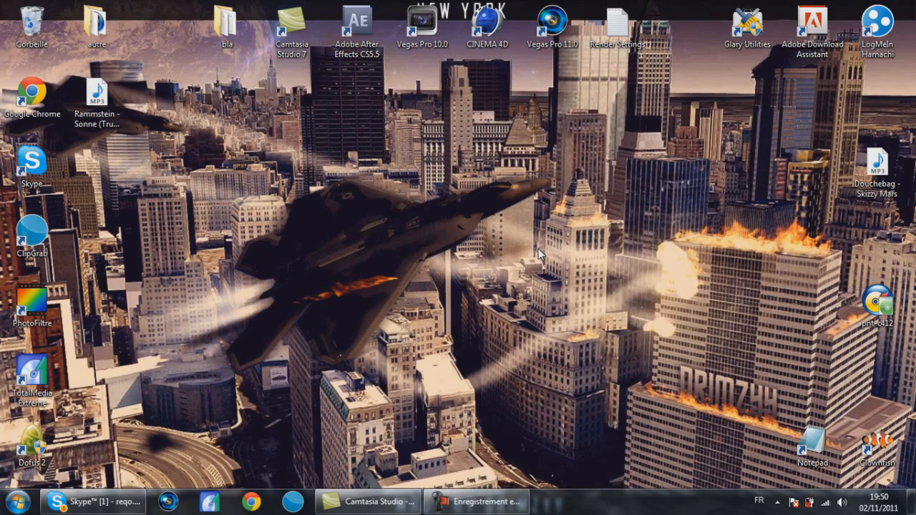
Step: Launch Adobe After Effects CS5.5 and dismiss its welcome screen
double_click(376, 59)
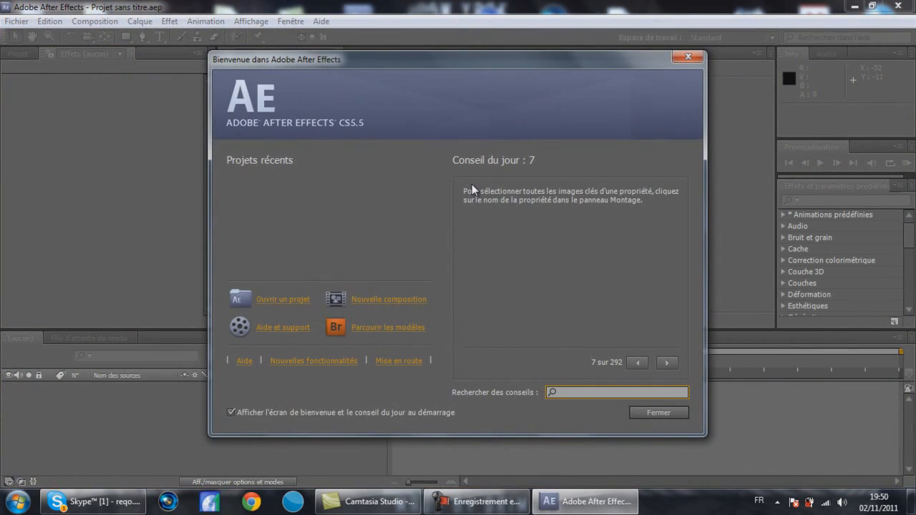
click(658, 413)
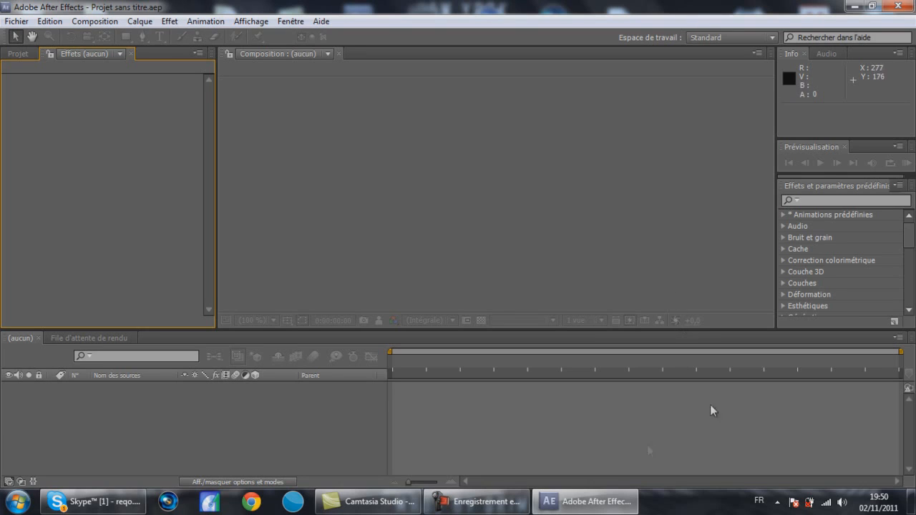
click(856, 6)
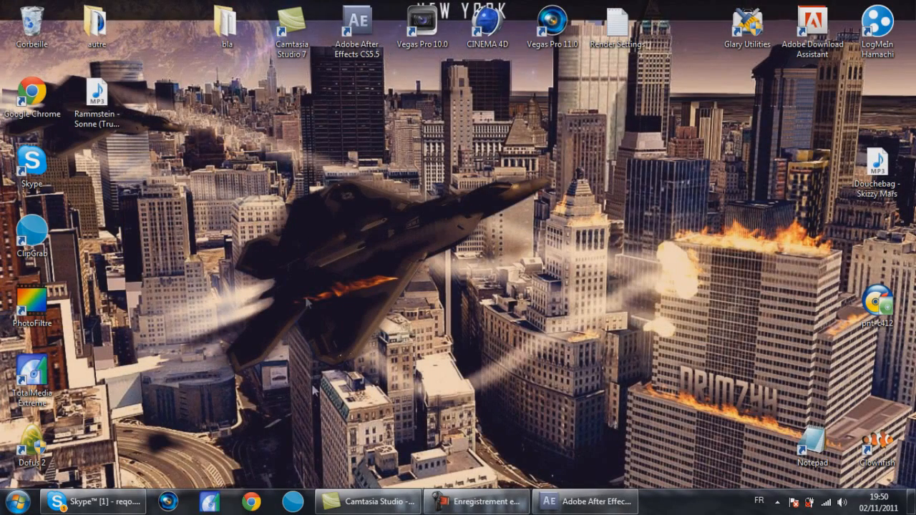
click(574, 509)
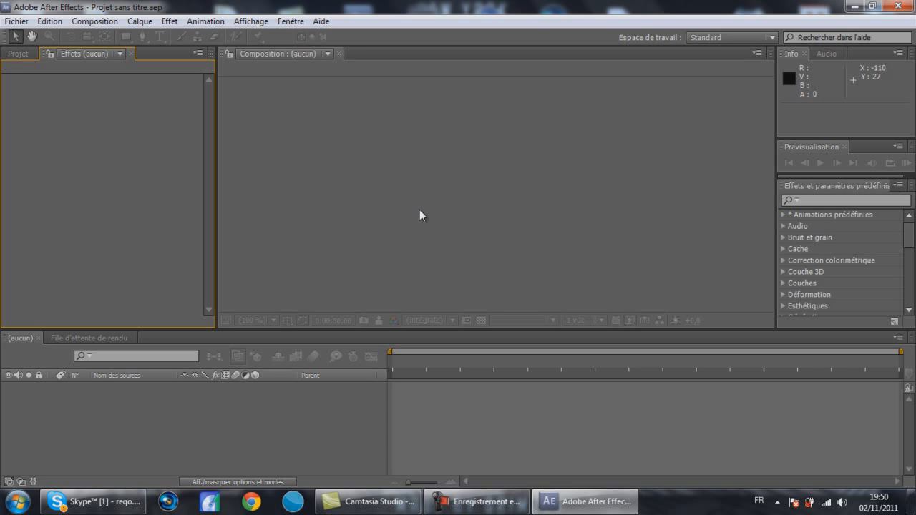
Step: Open the folder utiliser > it's req > ep.2 on the My Passport (F:) drive in the file explorer
click(853, 6)
click(17, 501)
click(363, 35)
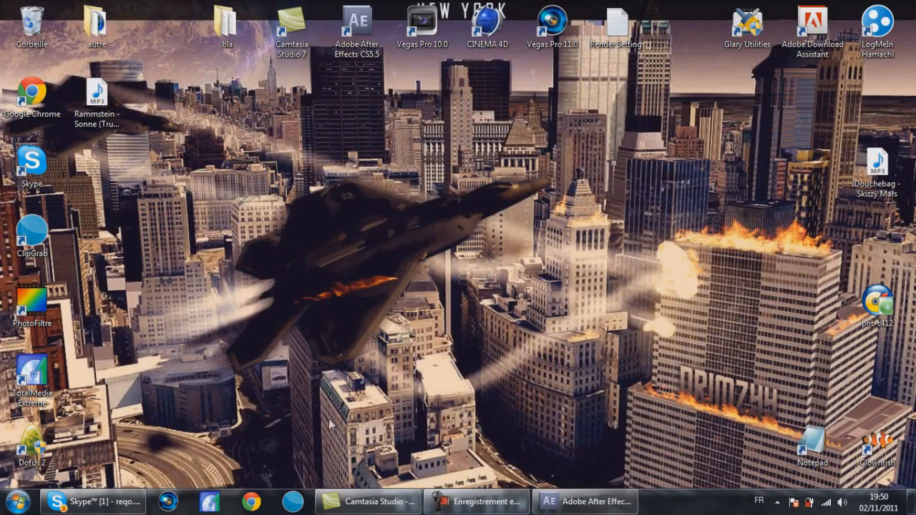
click(17, 501)
click(238, 326)
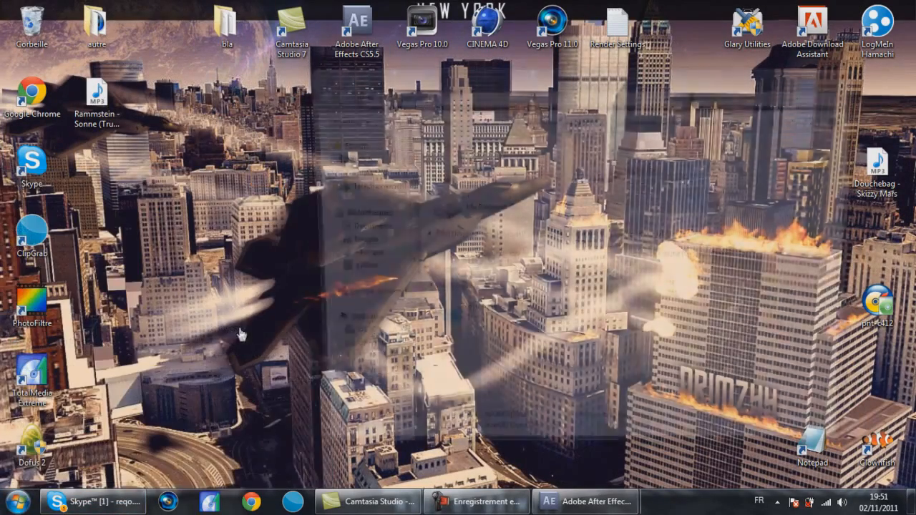
double_click(496, 205)
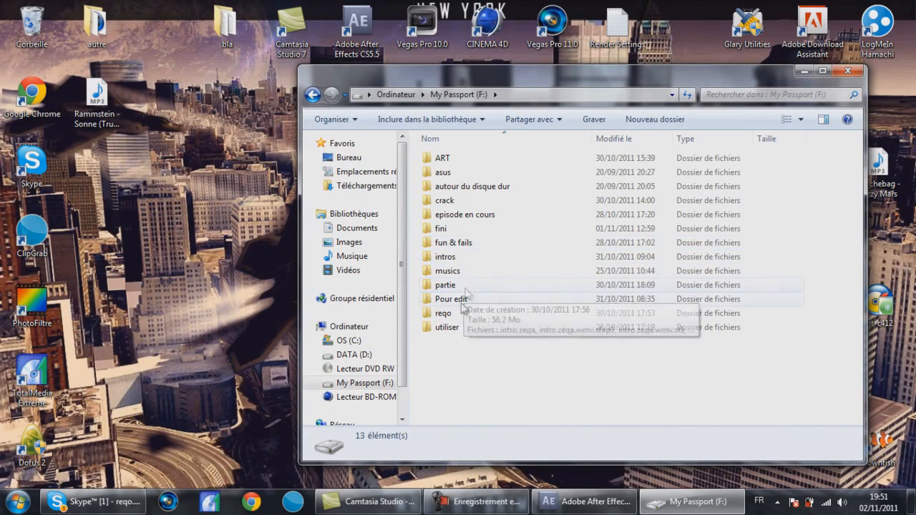
double_click(455, 329)
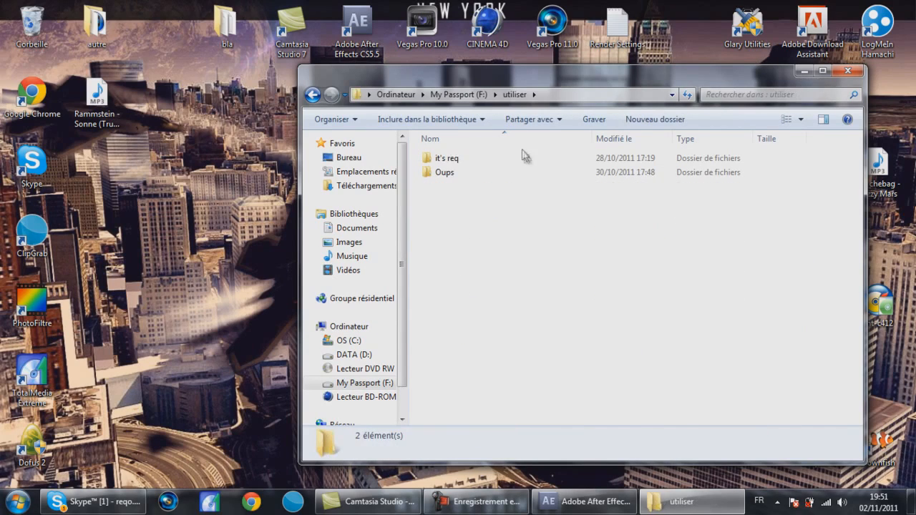
double_click(483, 164)
double_click(481, 164)
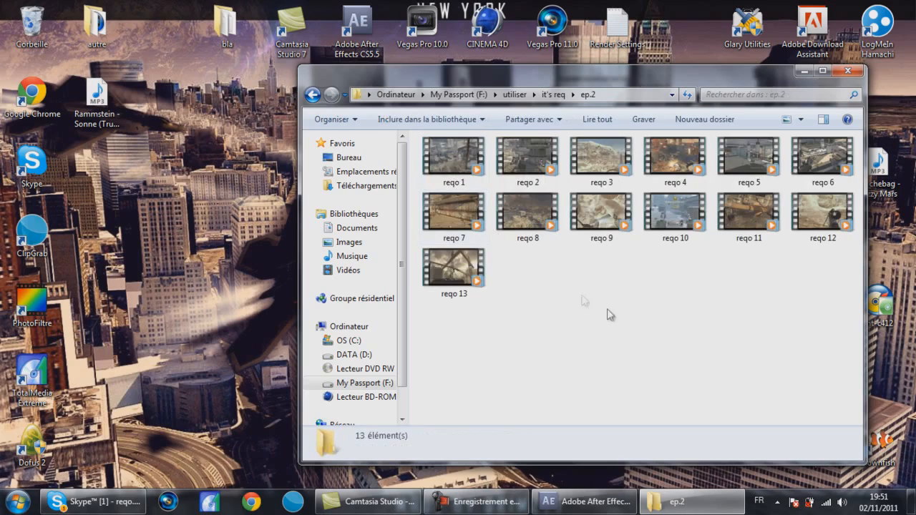
Step: Import the reqo 12 clip from the ep.2 folder into the After Effects project and show the project's contents
drag(821, 214, 81, 130)
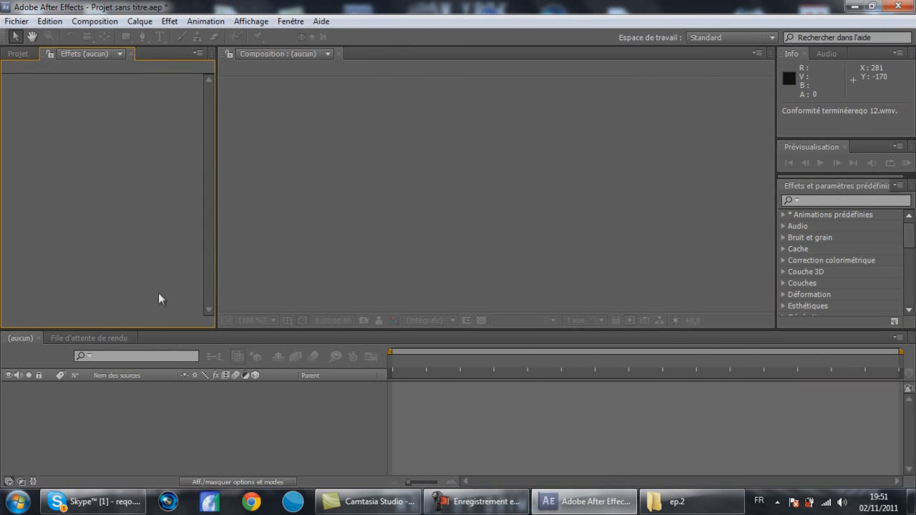
click(19, 53)
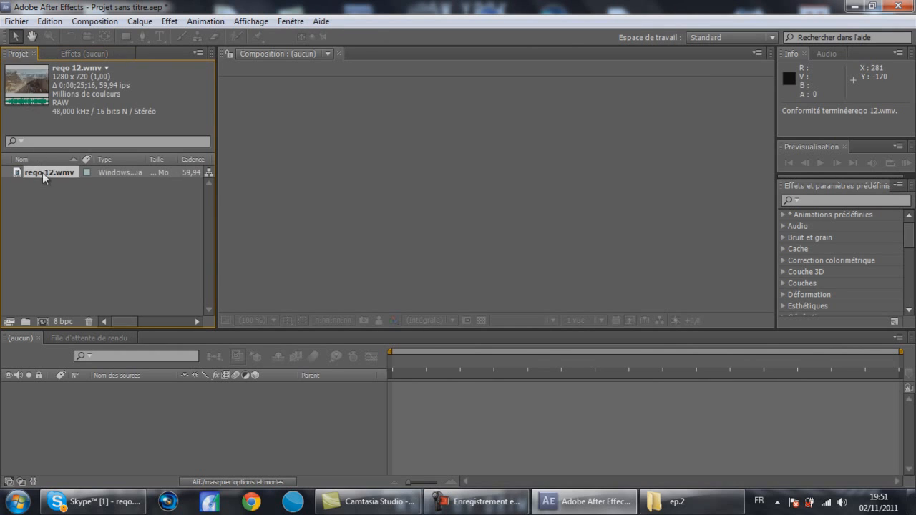
drag(38, 173, 92, 221)
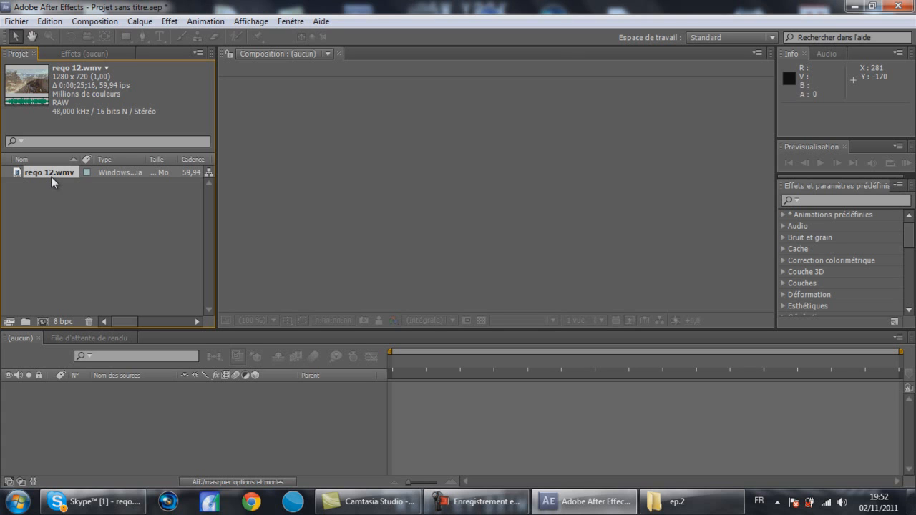
Step: Create a composition from reqo 12.wmv, try moving its layer down in the frame, and undo the move
drag(52, 173, 120, 425)
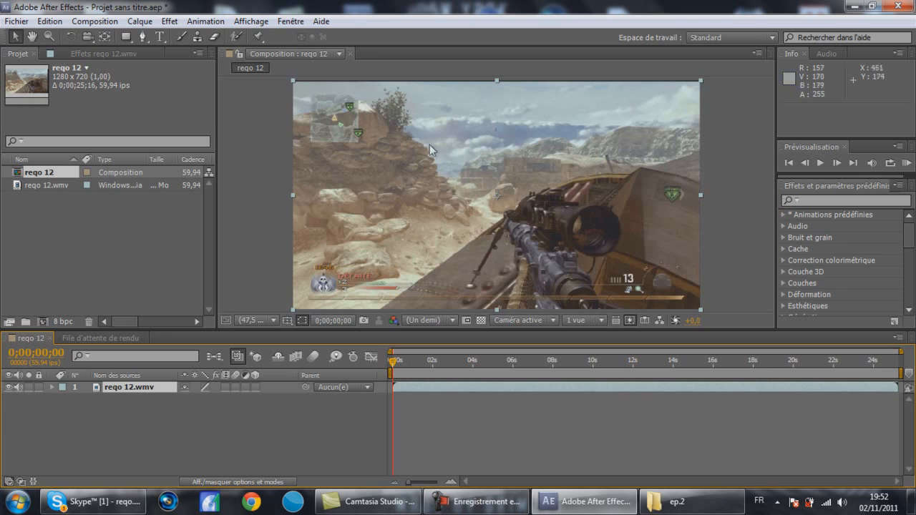
drag(488, 199, 495, 274)
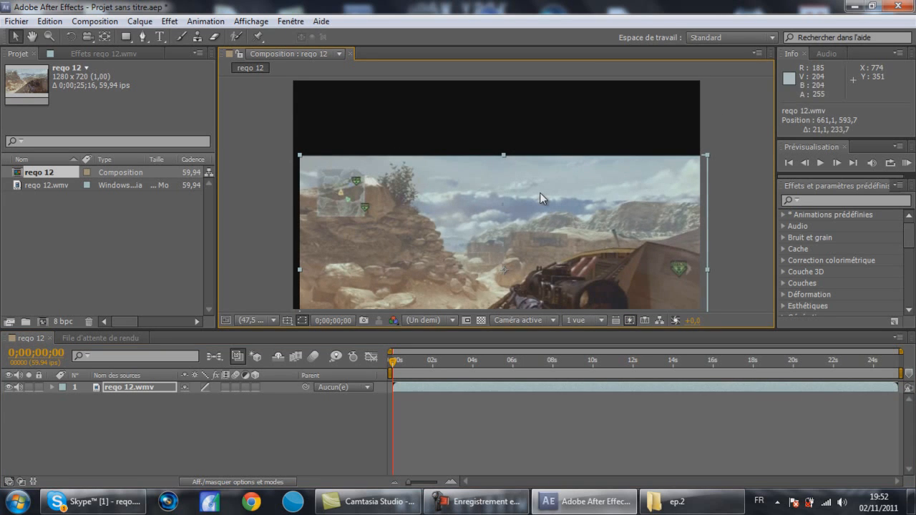
key(ctrl+z)
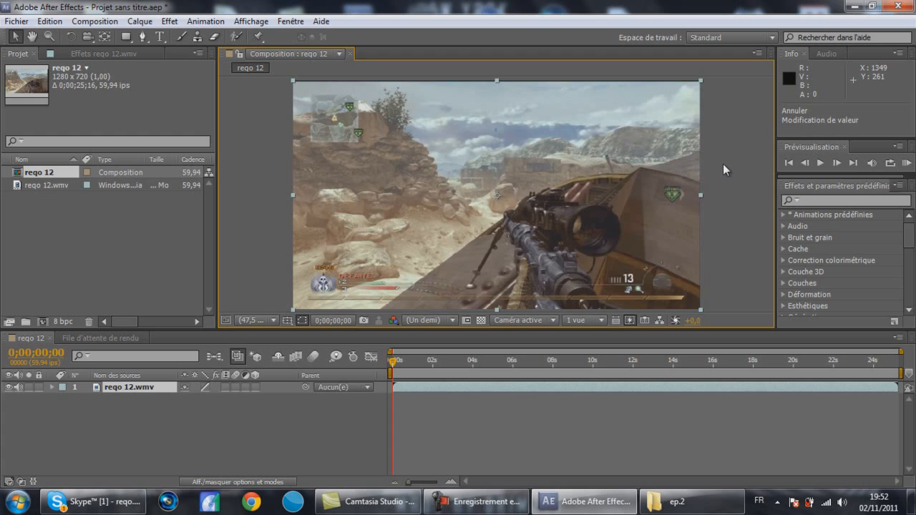
Step: Apply the Magic Bullet Looks effect to the reqo 12.wmv layer and open its look editor
drag(908, 234, 907, 278)
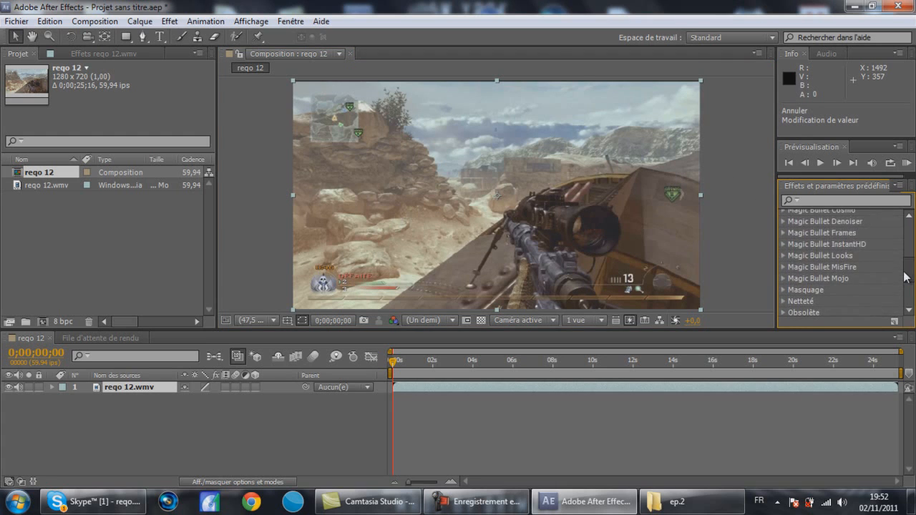
click(782, 255)
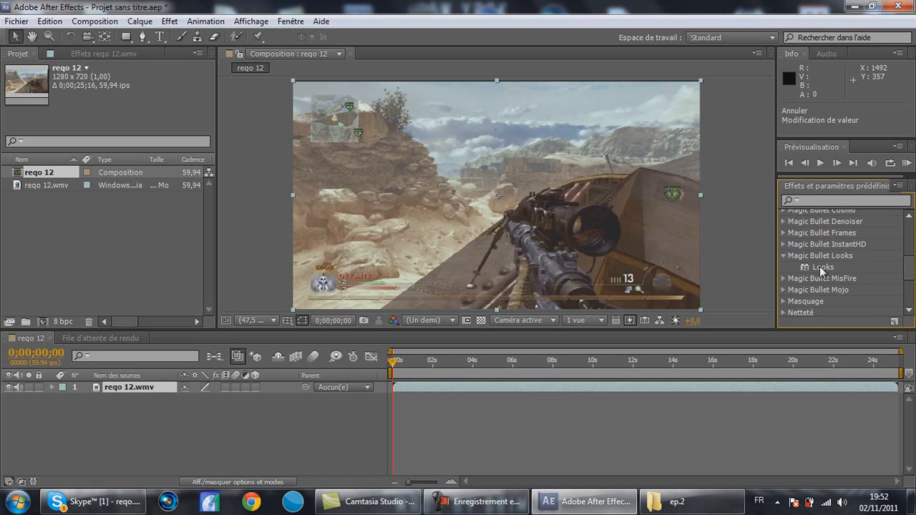
drag(822, 268, 484, 158)
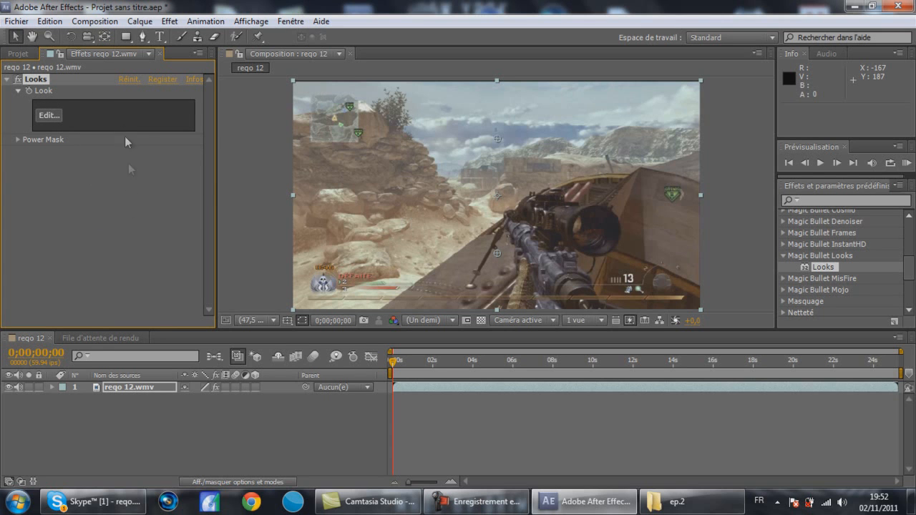
click(53, 117)
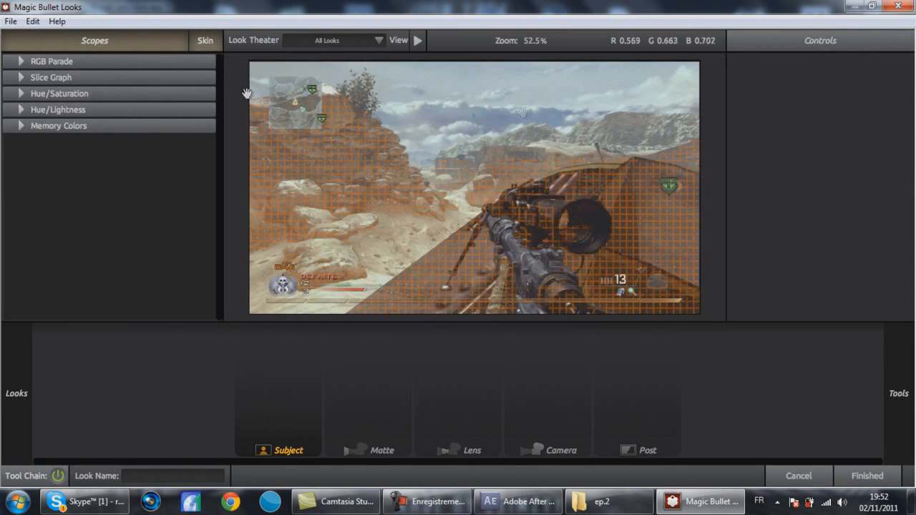
Step: Open the CC Creer 1 image in the look editor and leave the editor without applying anything
click(11, 21)
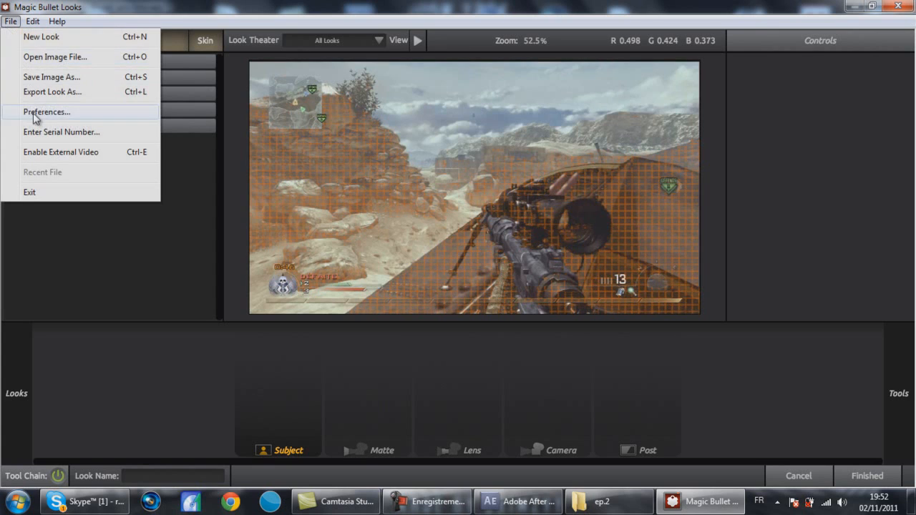
click(50, 60)
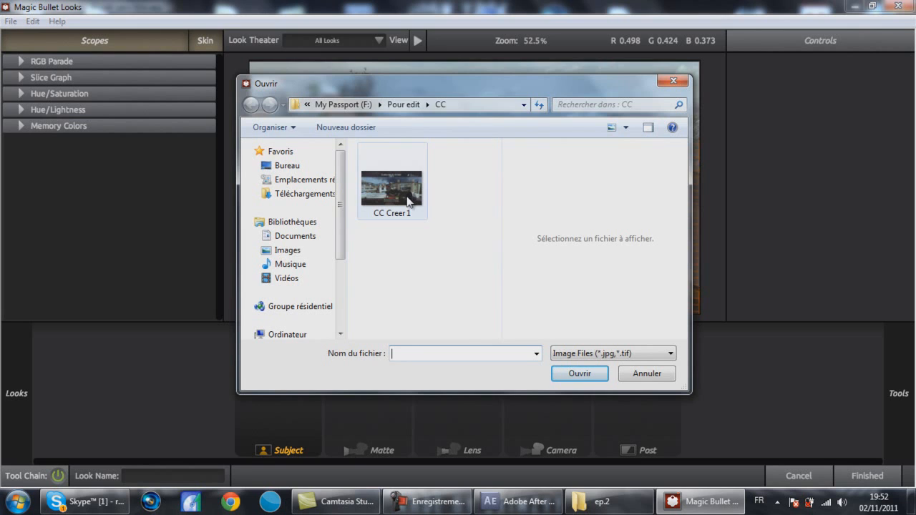
double_click(403, 192)
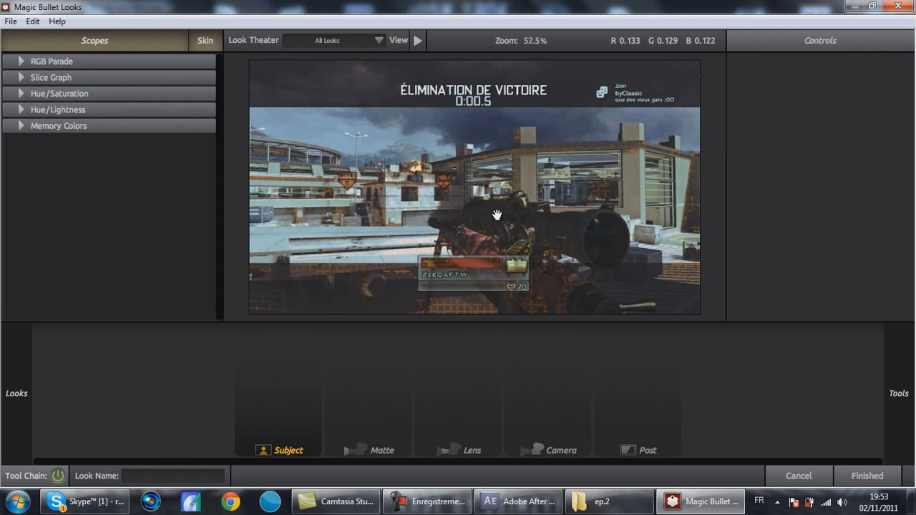
click(797, 478)
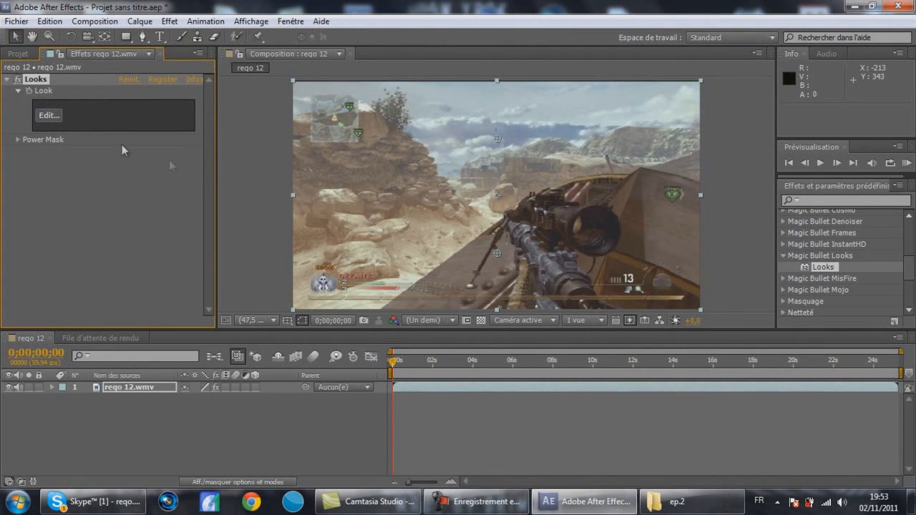
Step: Try to reopen the look editor and start a new project without saving the untitled one
click(49, 116)
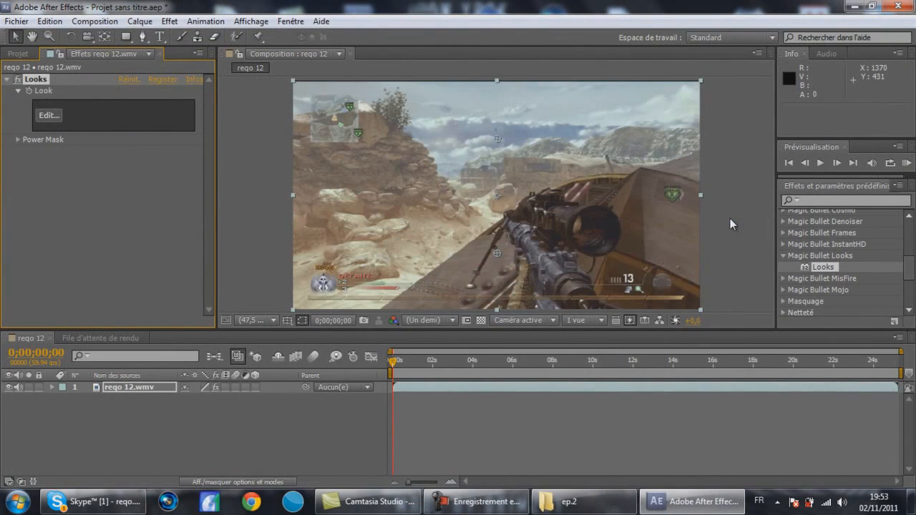
click(27, 24)
mouse_move(29, 35)
click(309, 37)
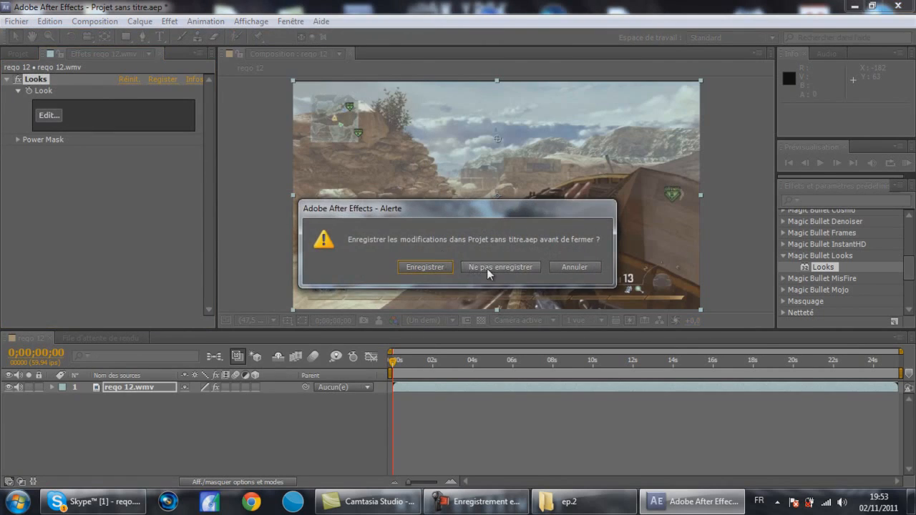
click(485, 268)
Step: Import the reqo 12 clip from the ep.2 folder and create a composition from it
click(569, 502)
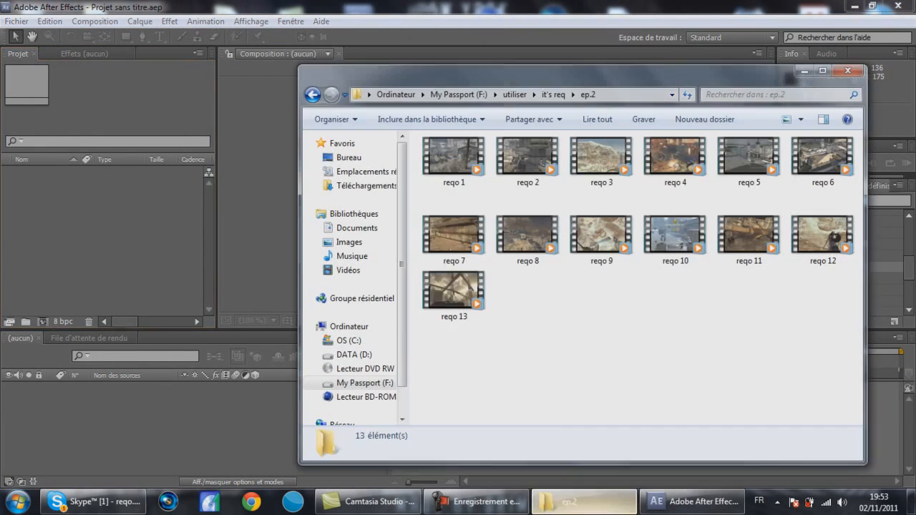
drag(815, 242, 125, 259)
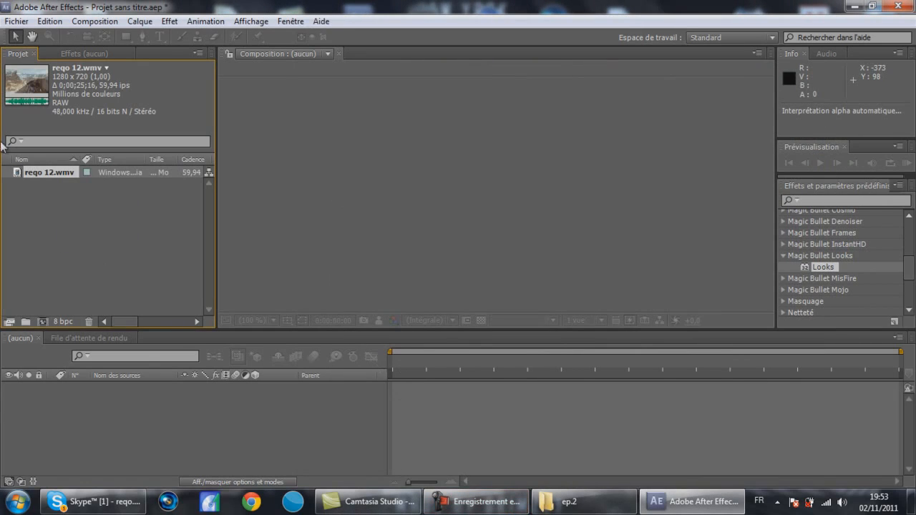
drag(55, 174, 136, 422)
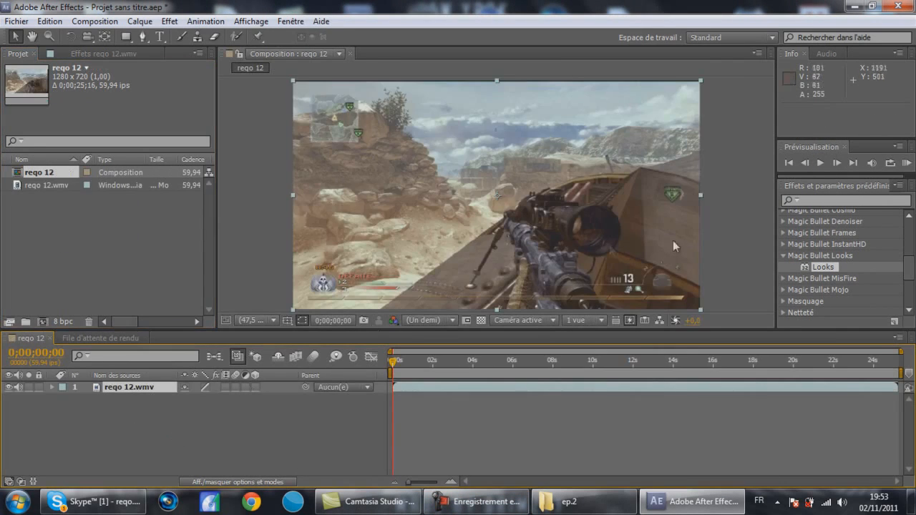
Step: Add the Looks effect to the reqo 12.wmv clip in the composition and open the effect for editing
drag(813, 271, 580, 188)
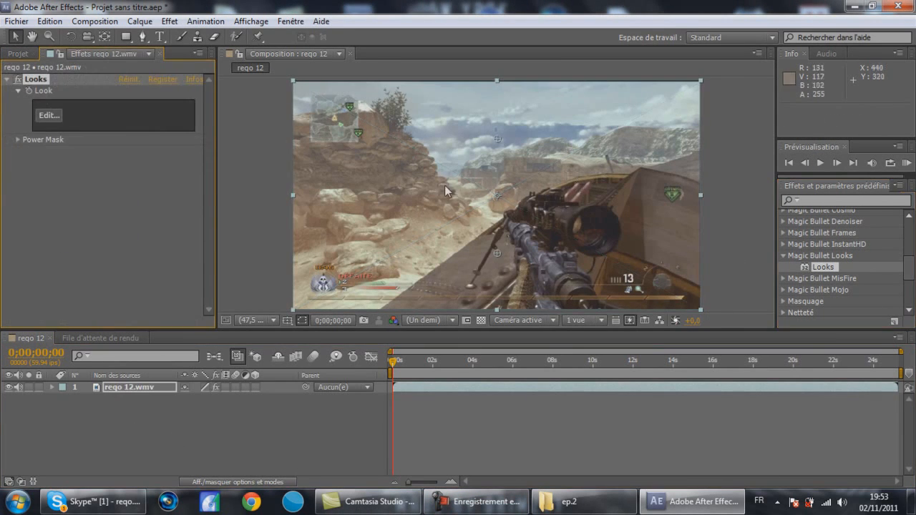
click(49, 116)
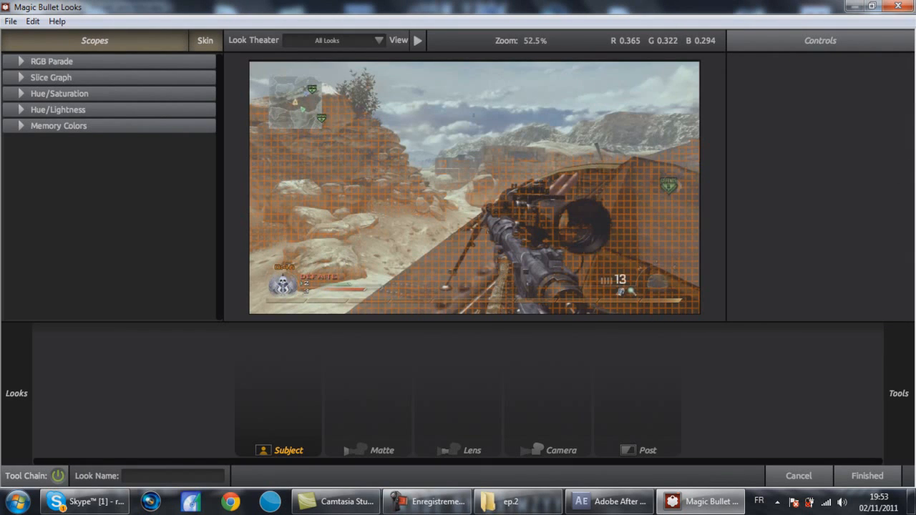
Step: Add a Curves tool to the Subject stage of the look
mouse_move(914, 167)
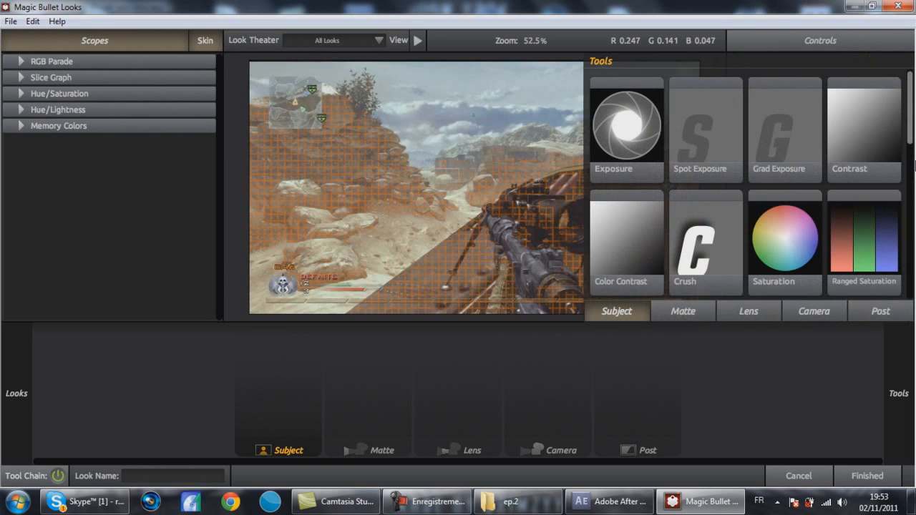
click(694, 310)
mouse_move(914, 236)
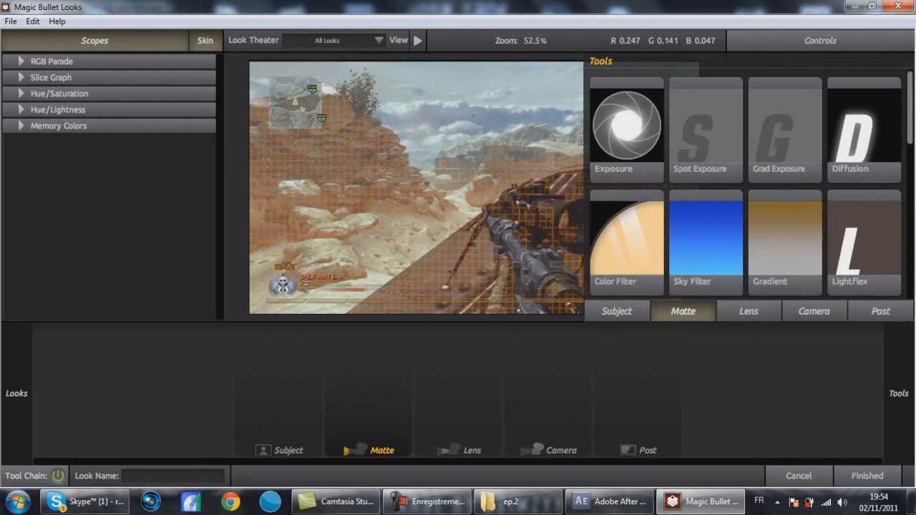
click(618, 309)
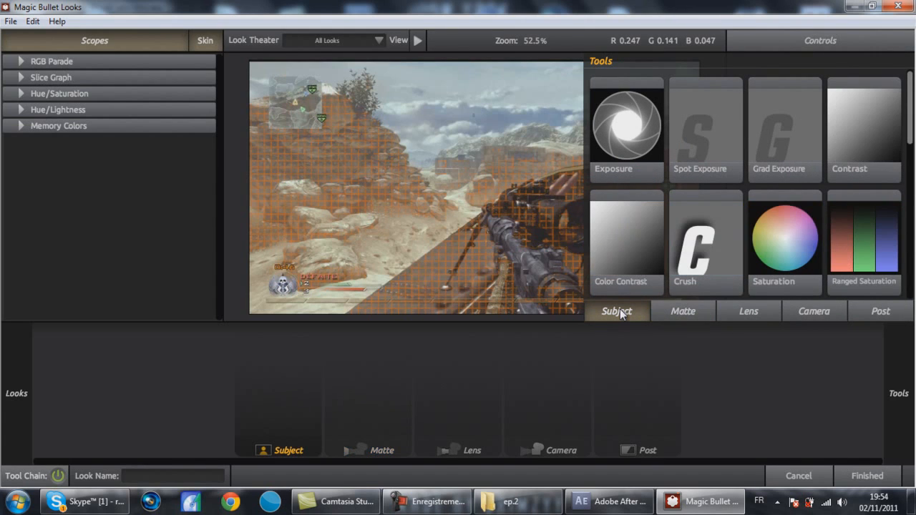
drag(911, 107, 911, 200)
drag(797, 195, 289, 386)
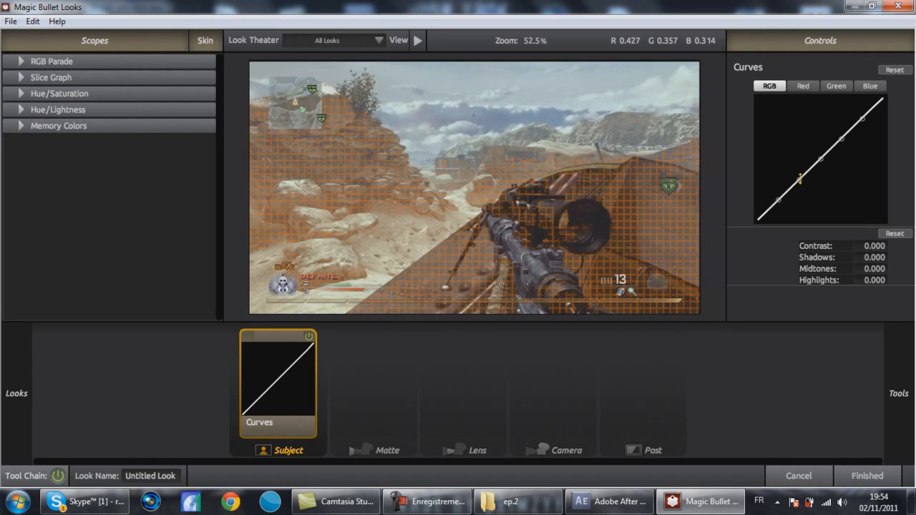
Step: Shape the RGB curve into a soft S by lowering the middle and second-lowest points and slightly raising the second-highest point
click(804, 88)
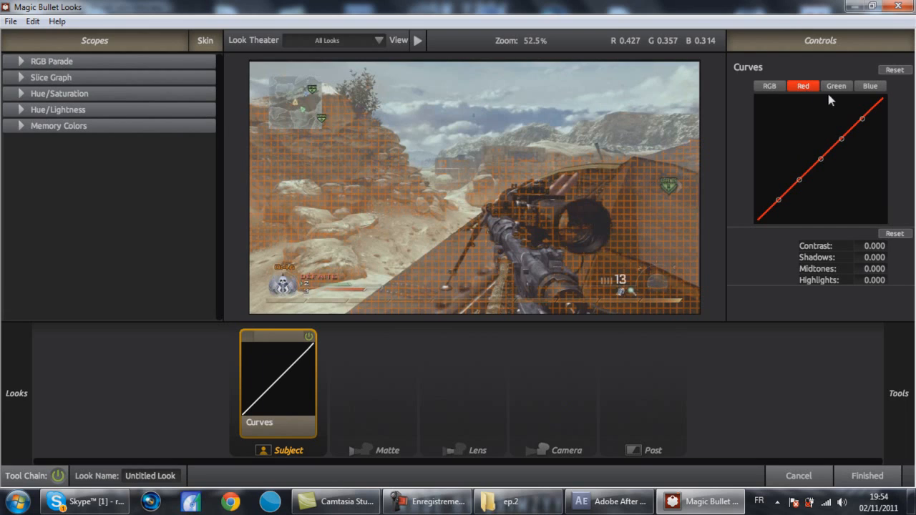
click(834, 87)
click(870, 87)
click(770, 87)
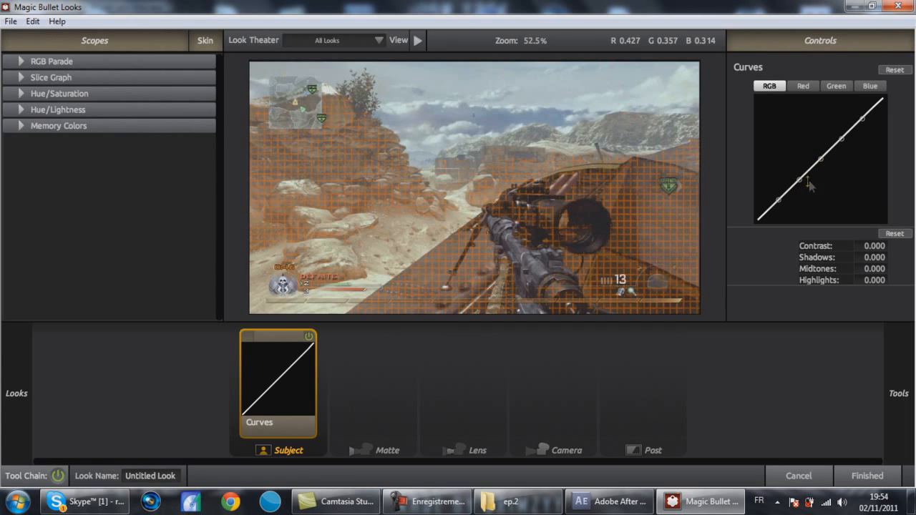
drag(822, 158, 795, 323)
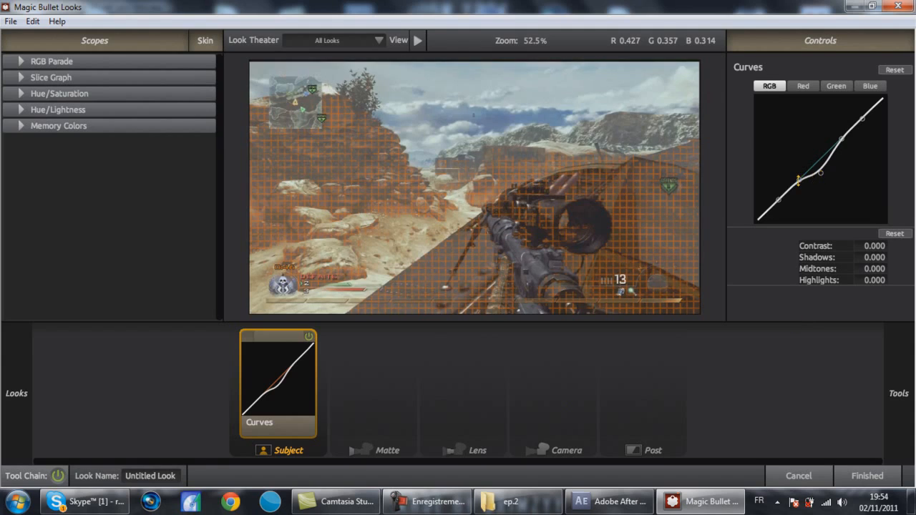
drag(798, 181, 788, 209)
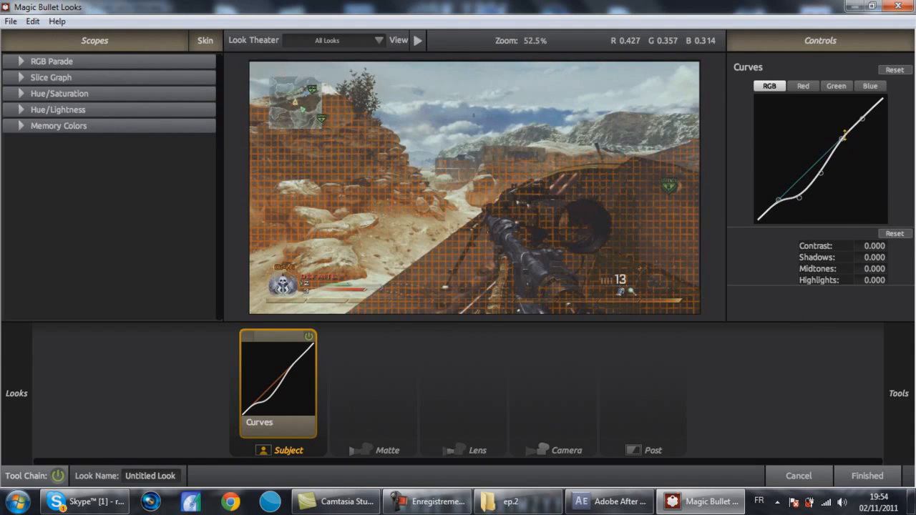
drag(842, 137, 841, 131)
drag(777, 202, 777, 200)
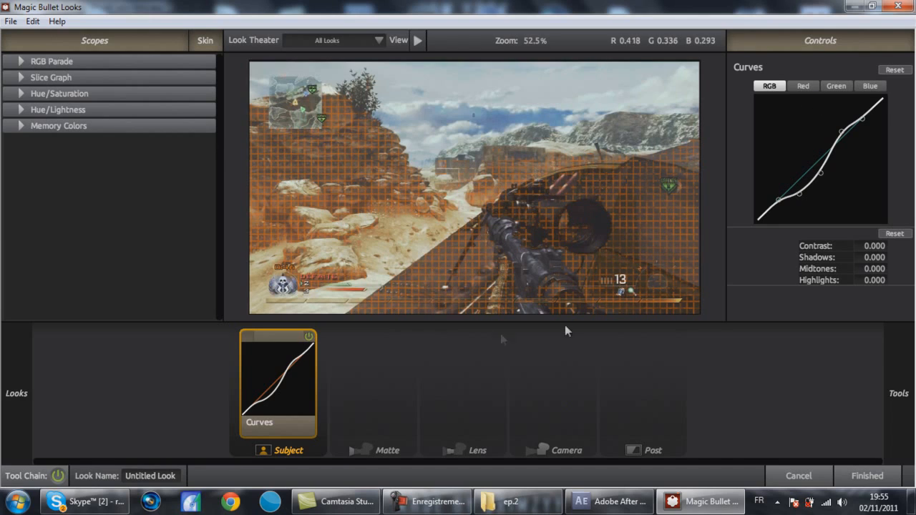
Step: Bend the Red curve by slightly raising its second-highest point and lifting its second-lowest point above the diagonal
click(808, 86)
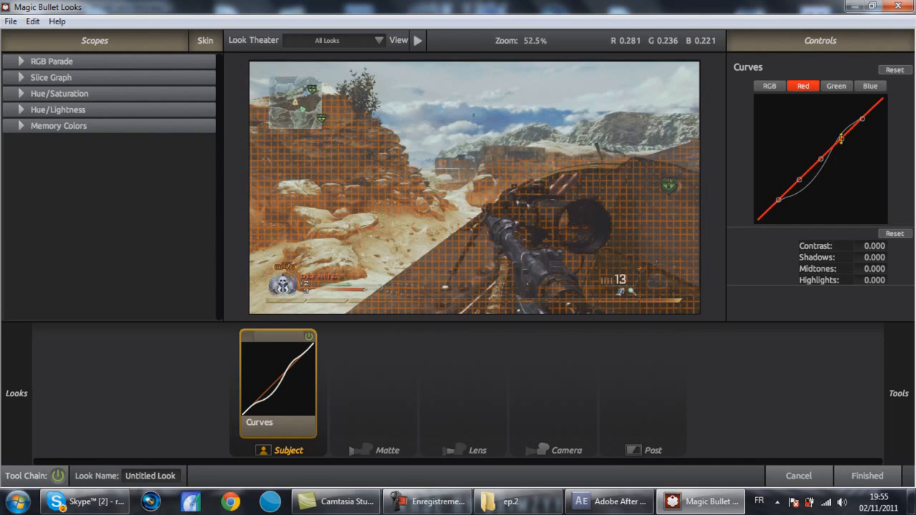
drag(841, 140, 852, 184)
drag(794, 267, 775, 257)
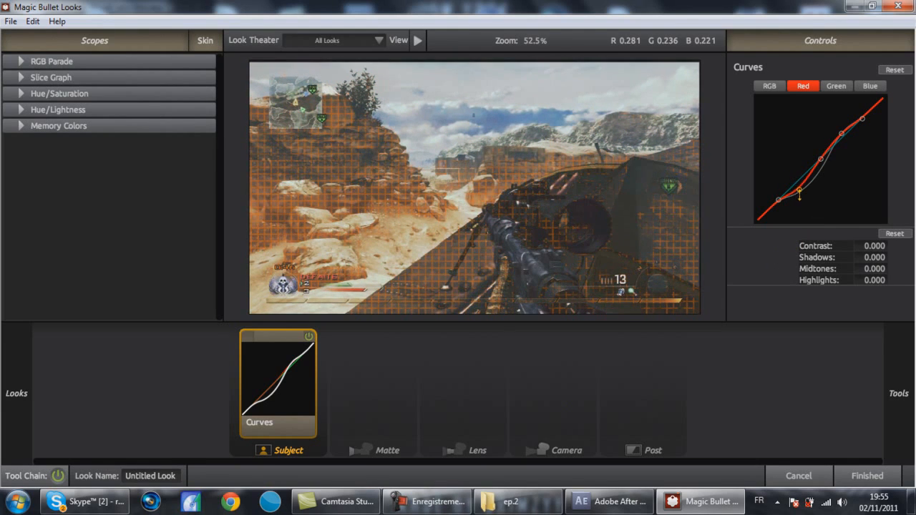
drag(783, 174, 782, 167)
Step: Pull the Green curve's highest inner point well below the diagonal and lower its lowest inner point slightly
click(836, 86)
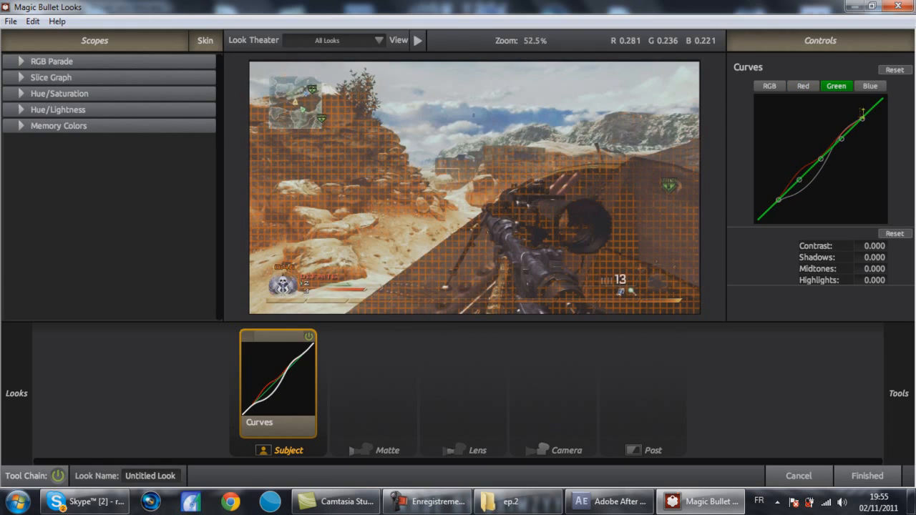
drag(864, 119, 862, 141)
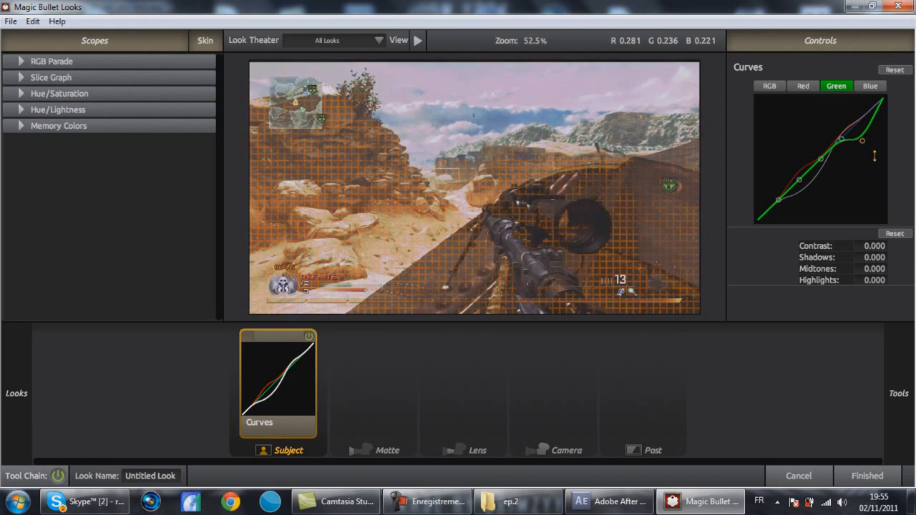
mouse_move(777, 203)
mouse_down()
mouse_move(771, 196)
mouse_move(772, 211)
mouse_up()
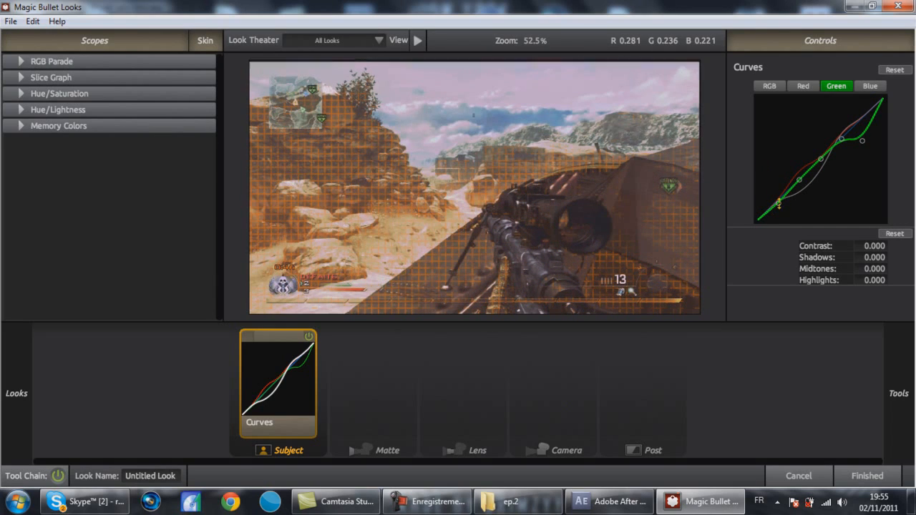
Step: Slightly raise the Blue curve's lowest inner point, lower its highest inner point, and apply the finished look to the clip
click(881, 89)
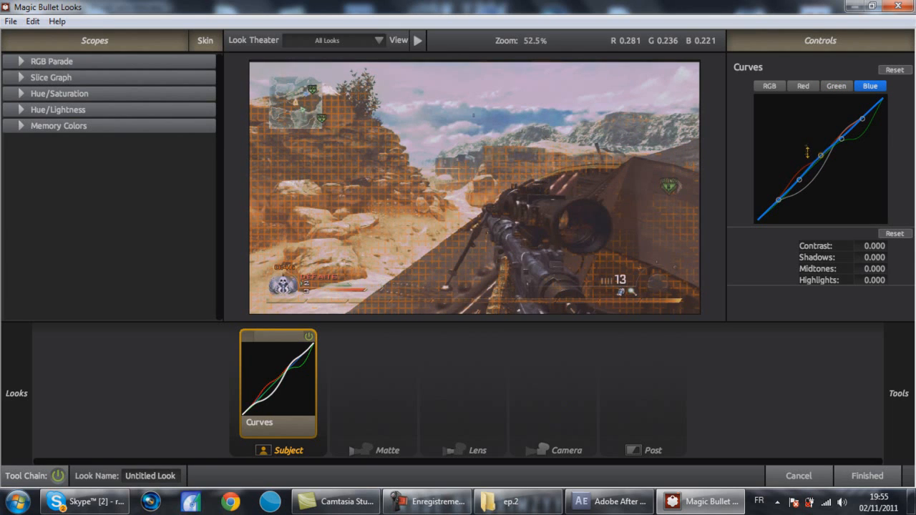
drag(778, 199, 779, 195)
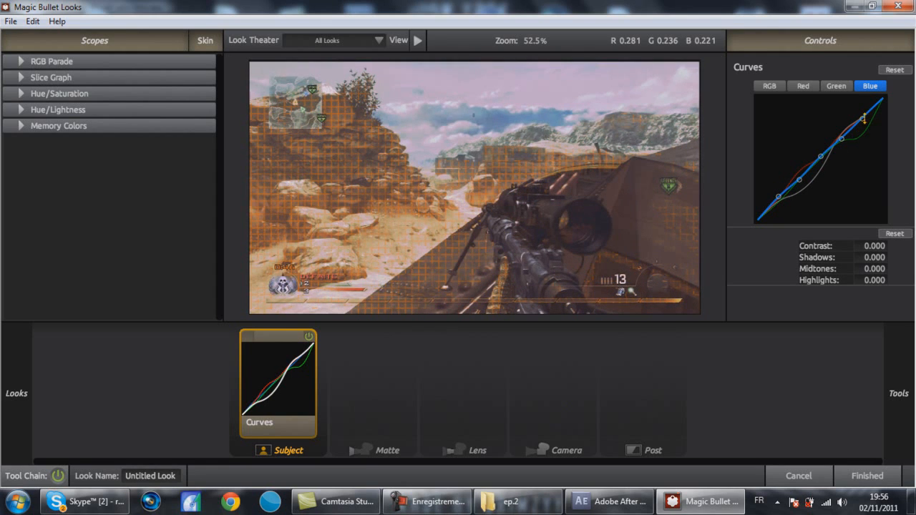
drag(864, 118, 861, 126)
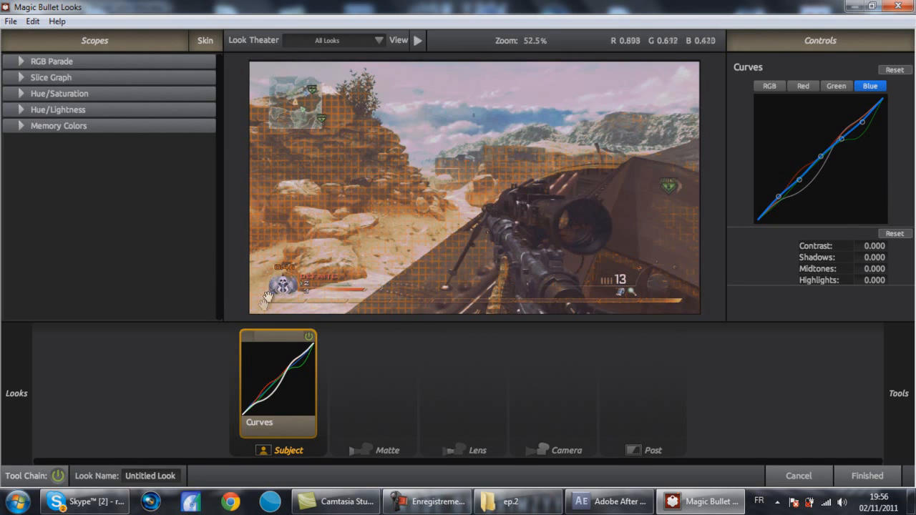
click(856, 475)
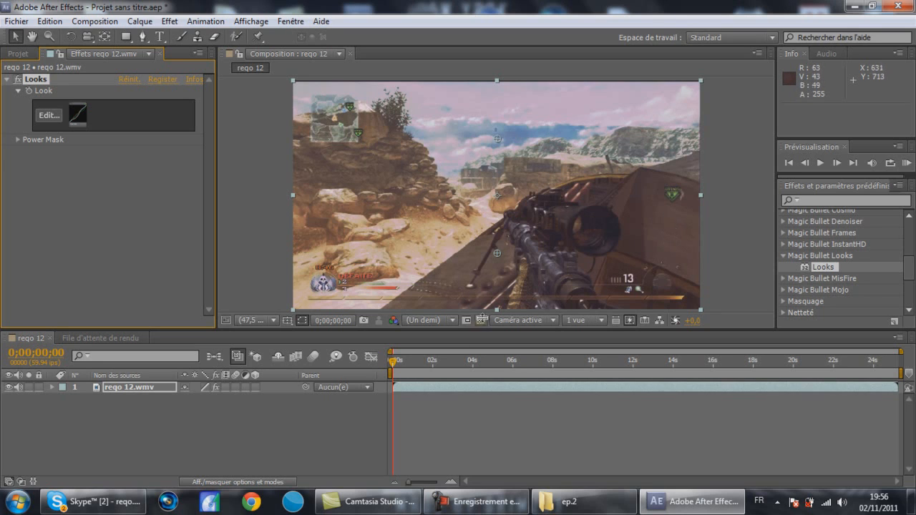
click(476, 502)
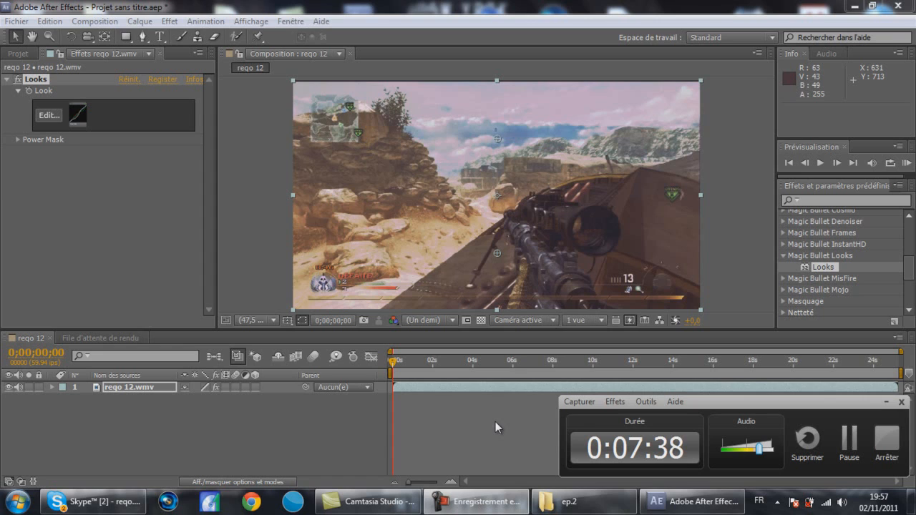
click(127, 200)
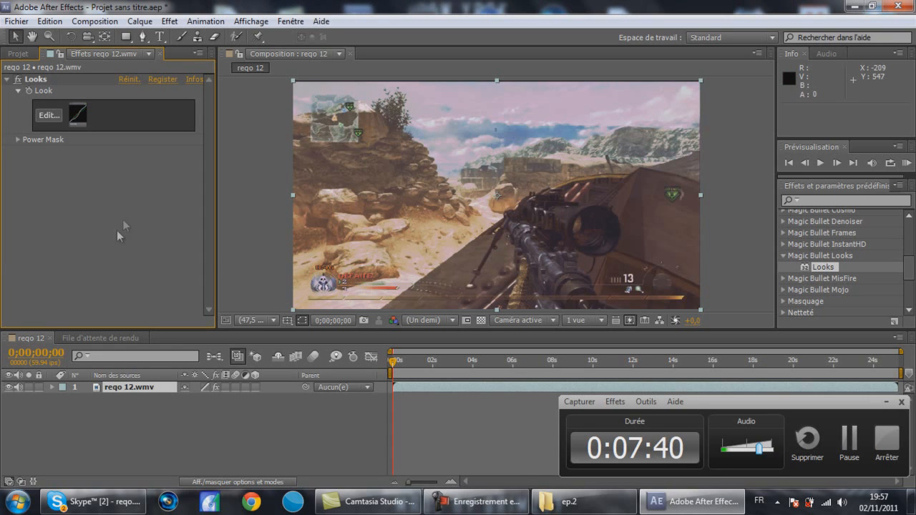